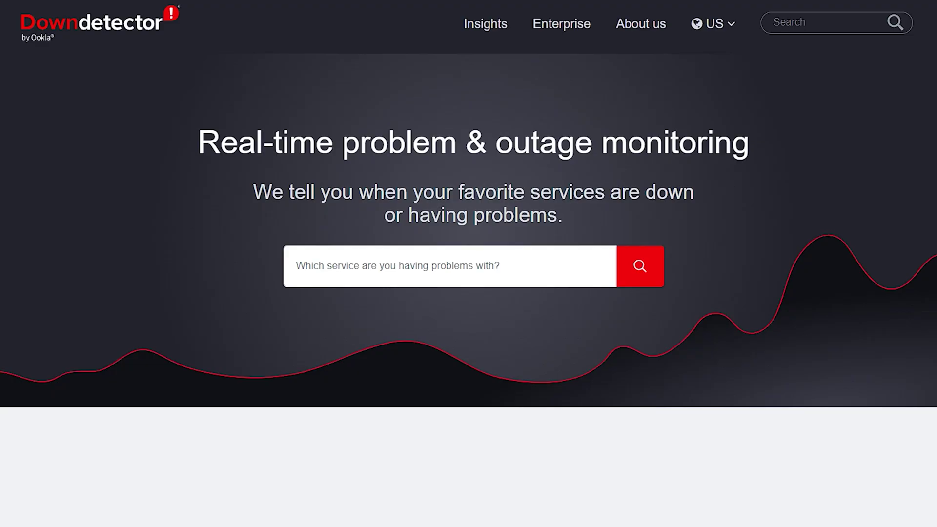
Search Downdetector for Discord and confirm no current outage is reported
left_click(450, 265)
type("Discord")
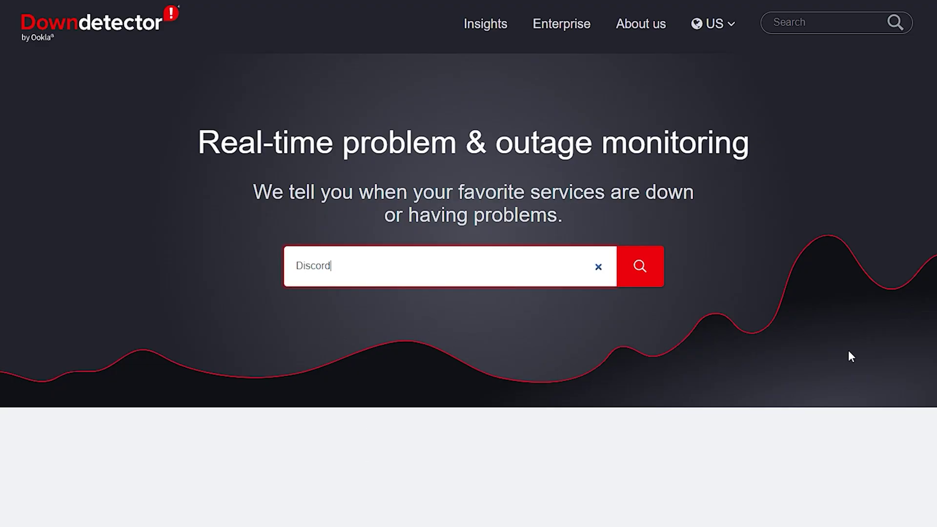
left_click(640, 266)
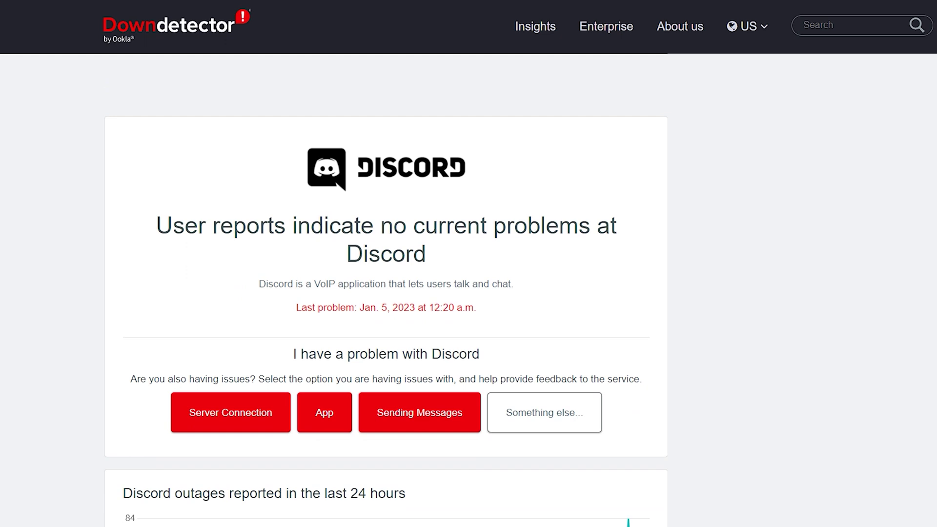
scroll(469, 293, "down", 4)
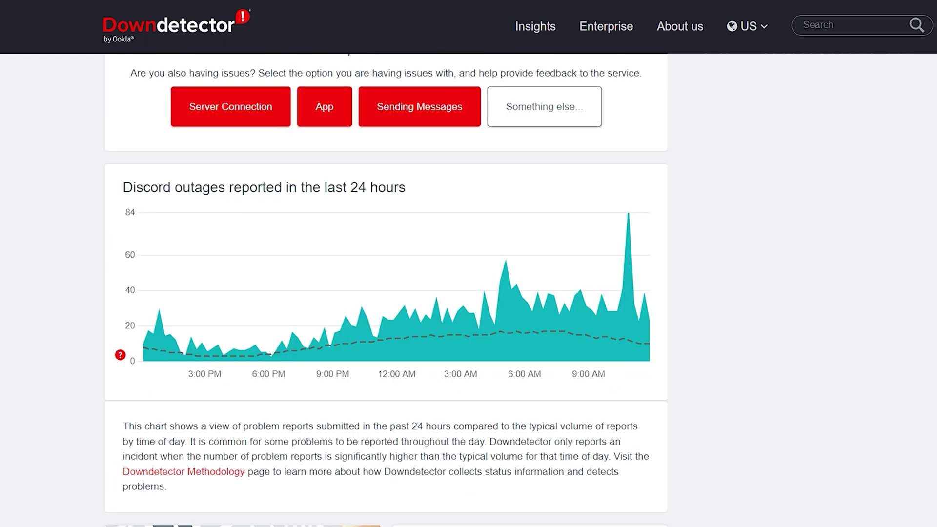
scroll(469, 293, "up", 1)
scroll(469, 293, "up", 1)
scroll(469, 293, "up", 1)
scroll(469, 293, "up", 1)
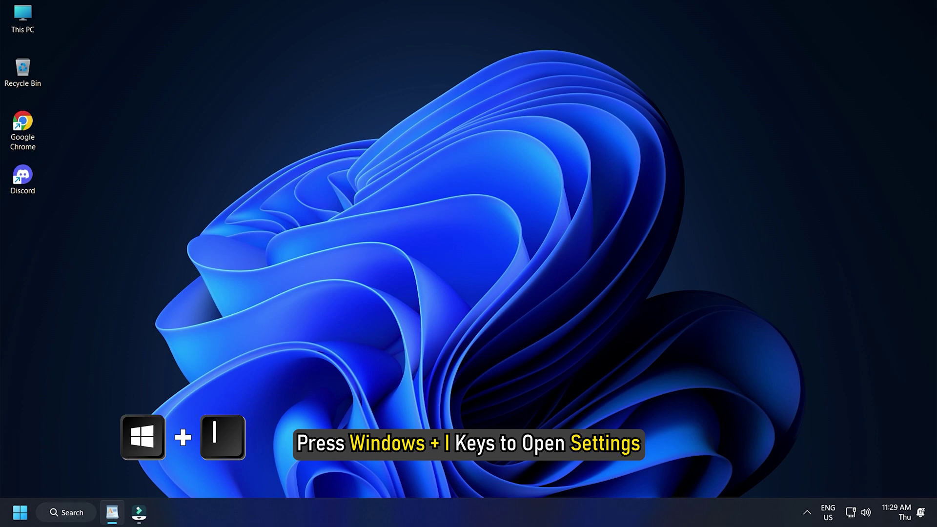
In Network & internet > VPN, turn off VPN over metered networks and VPN while roaming
key("super+i")
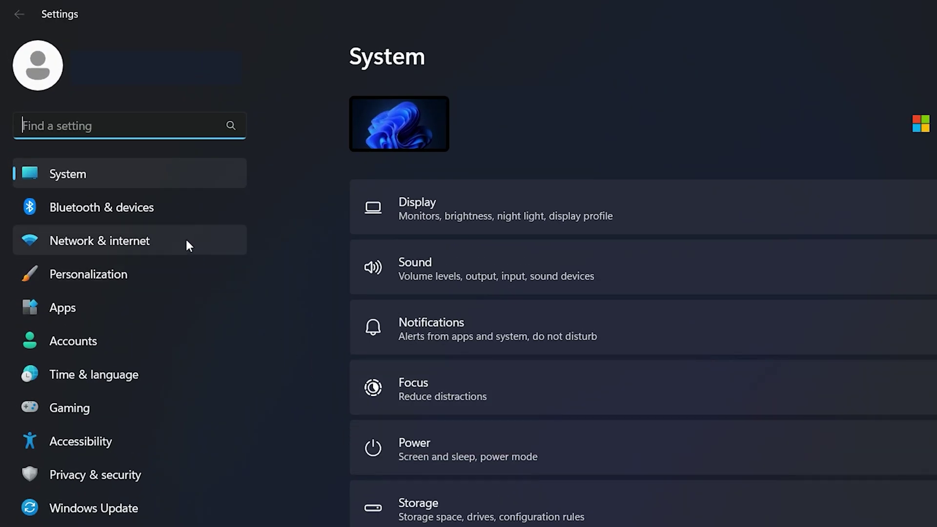
left_click(185, 238)
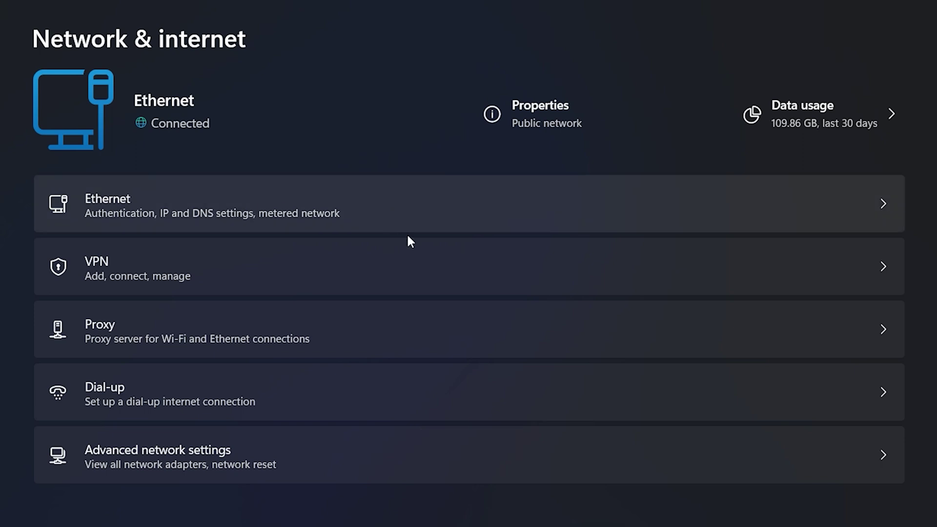
left_click(410, 253)
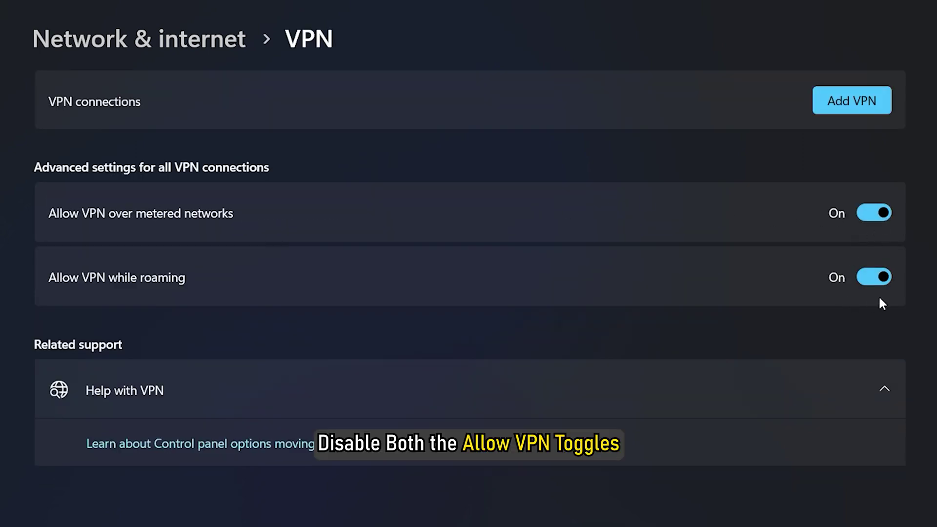
left_click(884, 211)
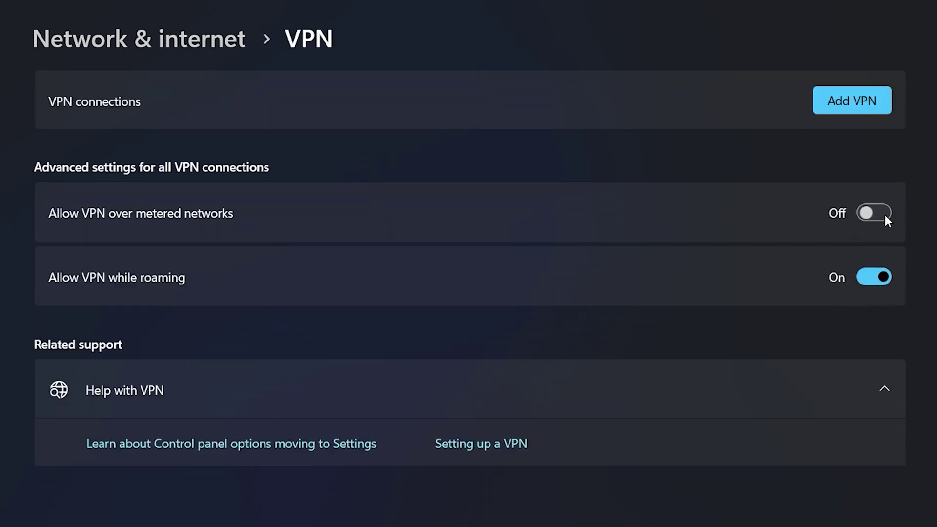
left_click(885, 274)
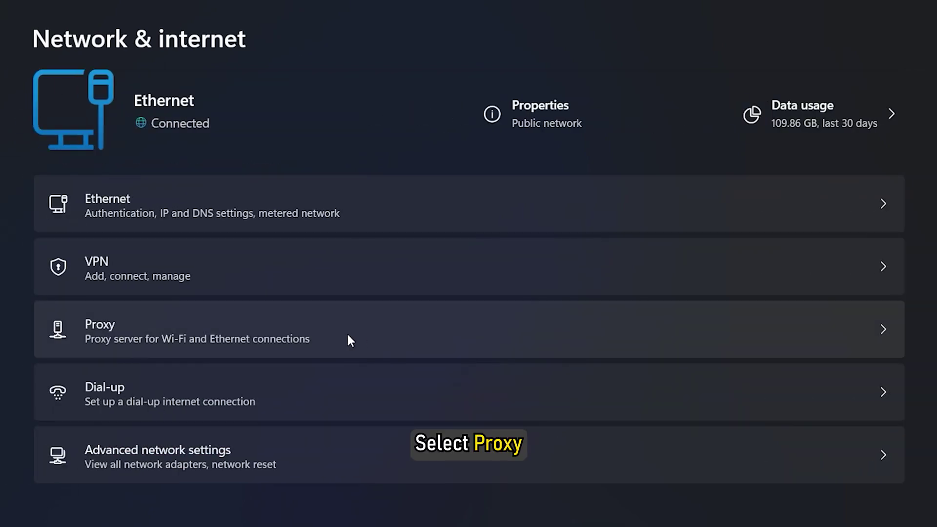
In Proxy settings, turn off automatic proxy detection and the manual proxy server
left_click(358, 332)
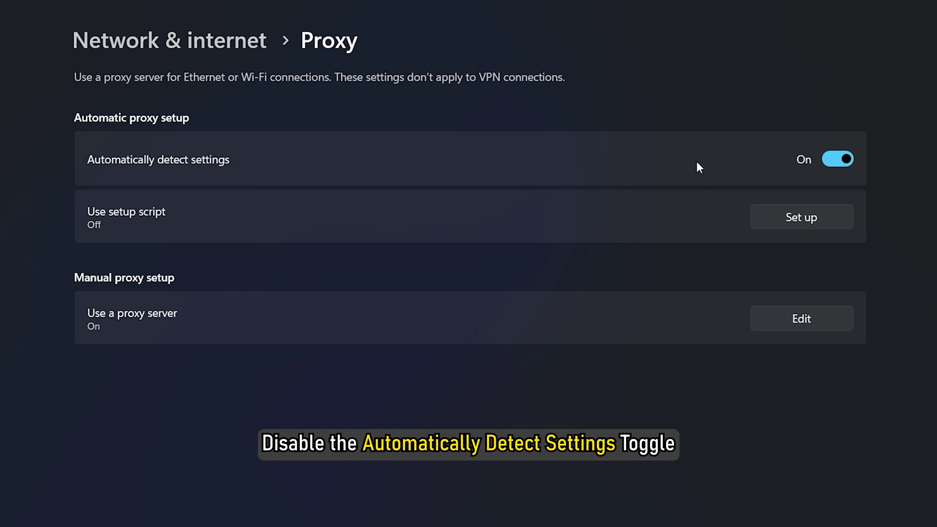
left_click(840, 161)
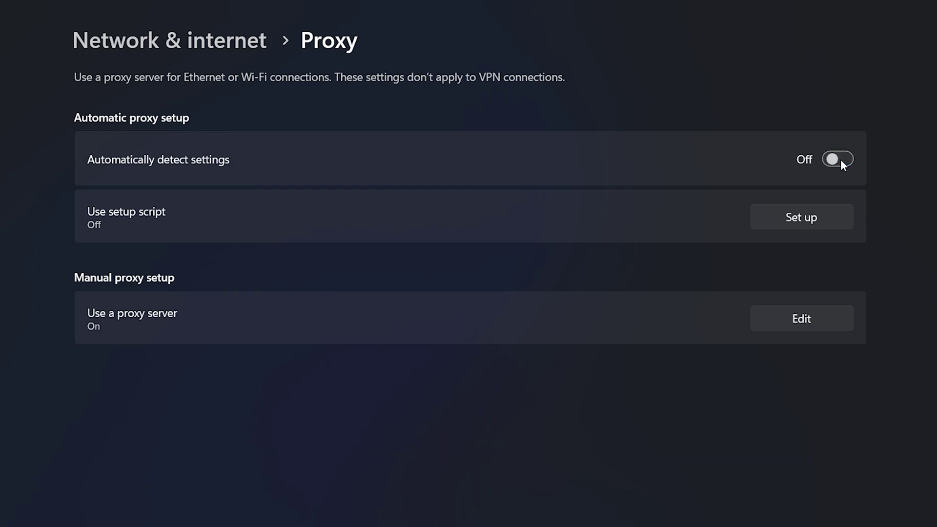
left_click(803, 319)
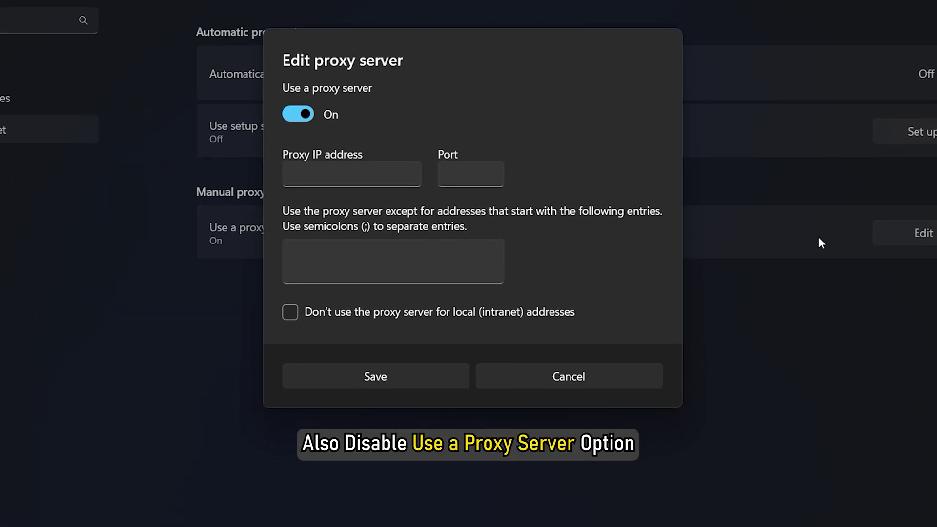
left_click(303, 116)
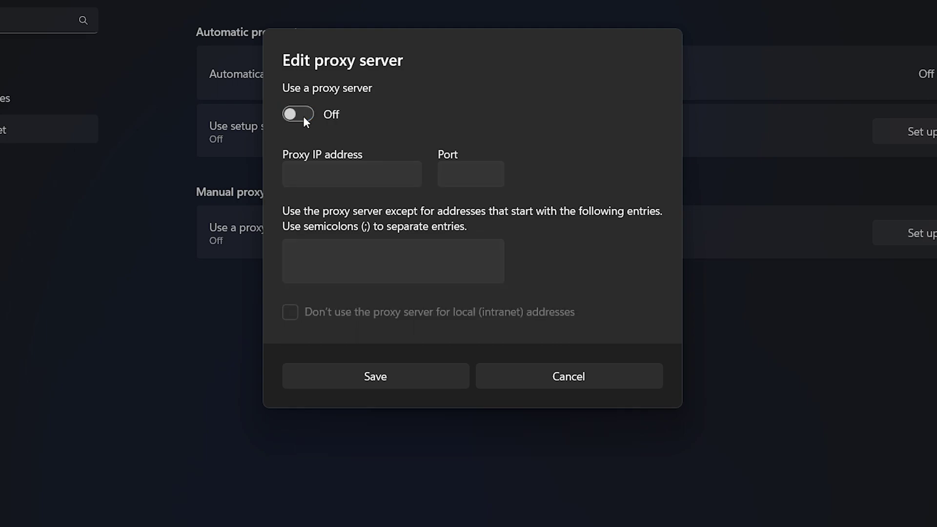
left_click(368, 373)
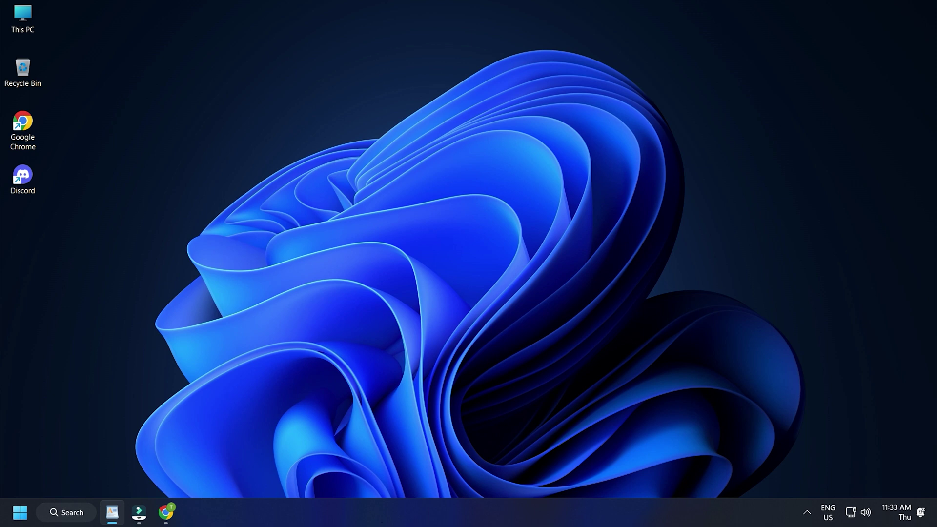
Launch Chrome and bring up Clear browsing data with the time range set to All time
left_click(166, 512)
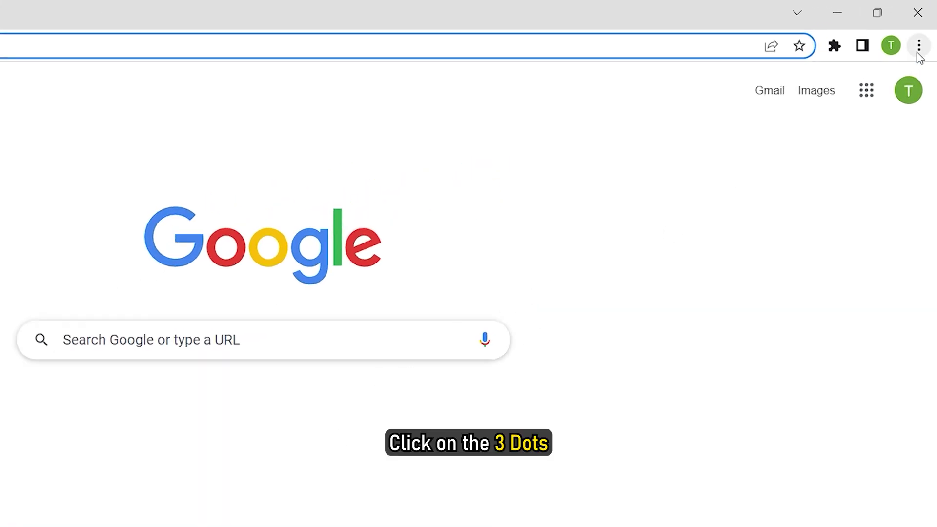
left_click(919, 46)
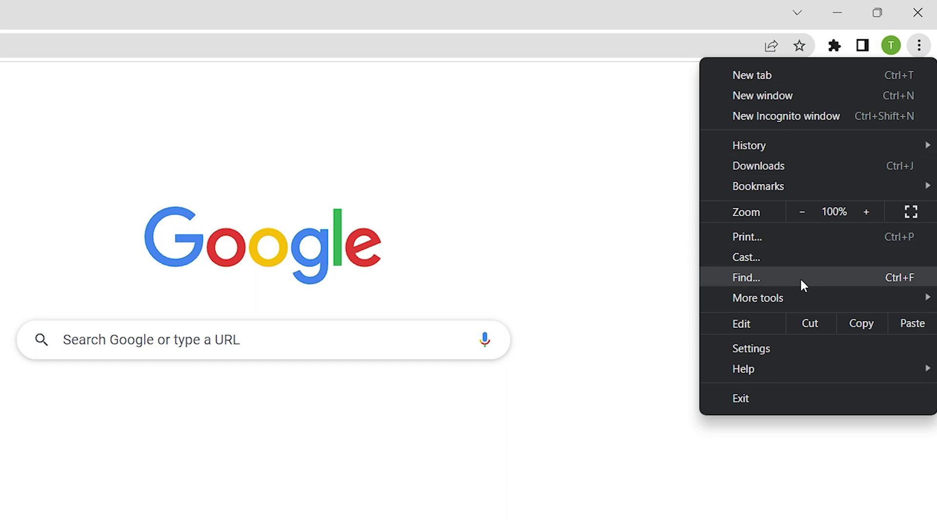
mouse_move(758, 193)
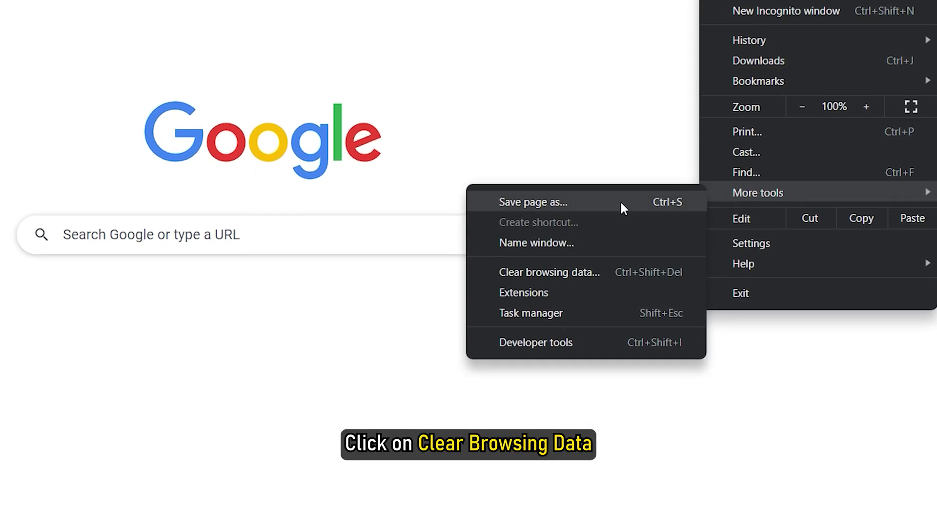
left_click(578, 276)
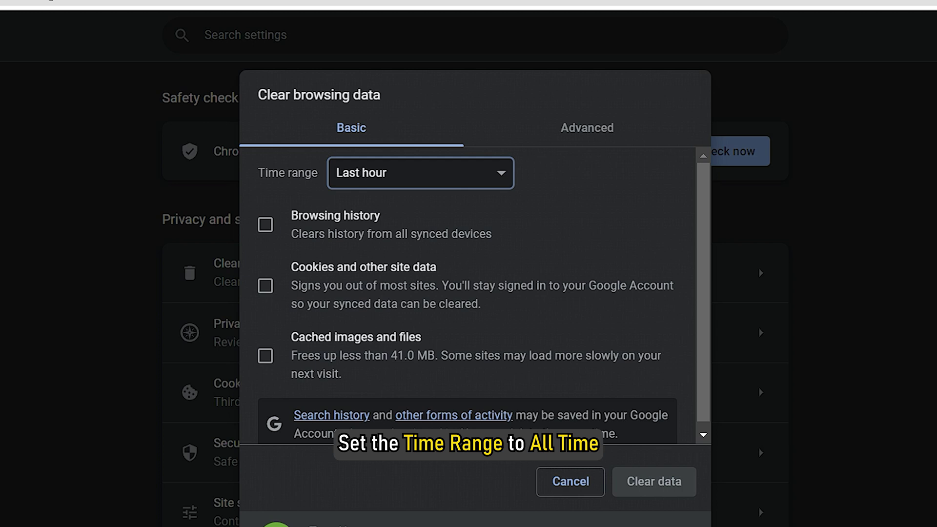
left_click(504, 176)
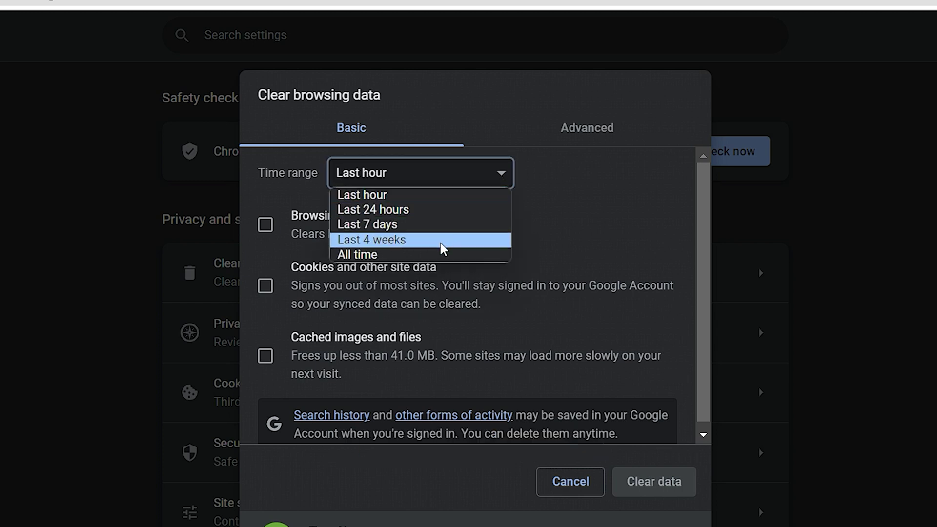
left_click(410, 255)
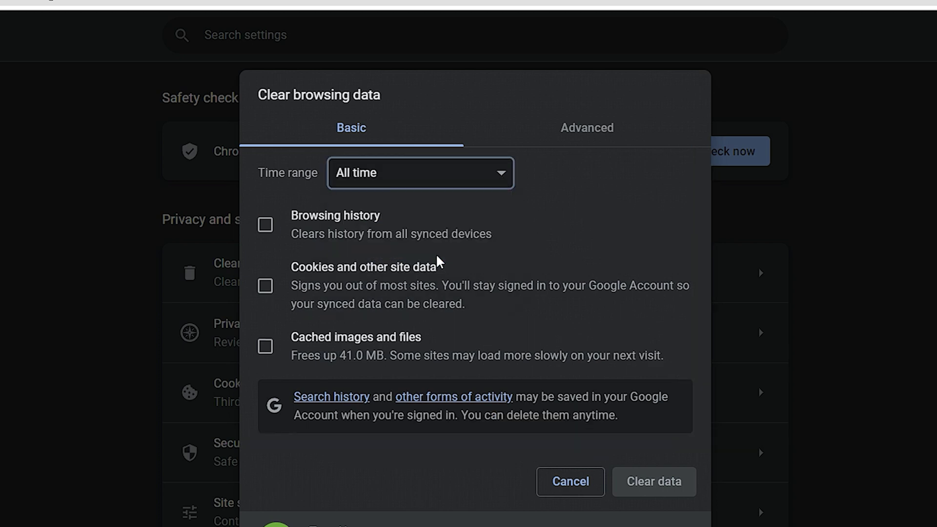
Clear only cookies and cached images and files, leaving browsing history unchecked
left_click(266, 224)
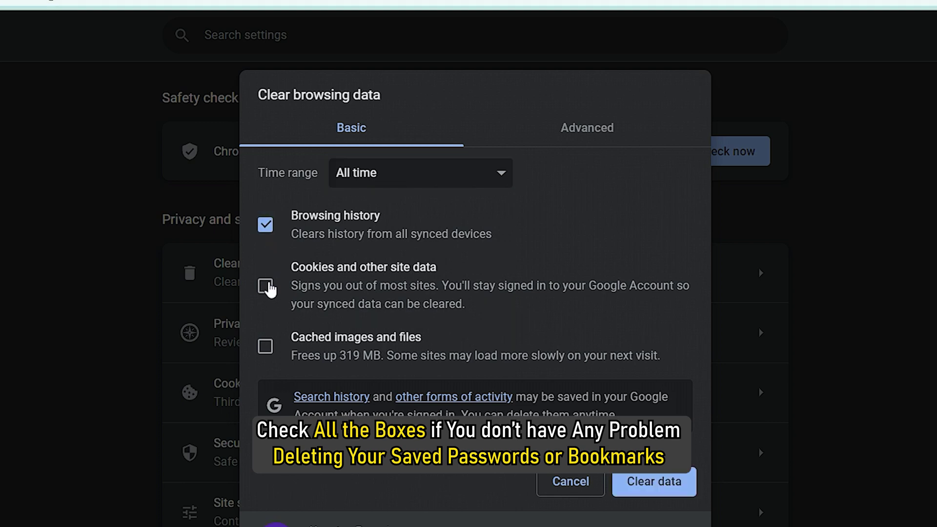
left_click(265, 286)
left_click(265, 346)
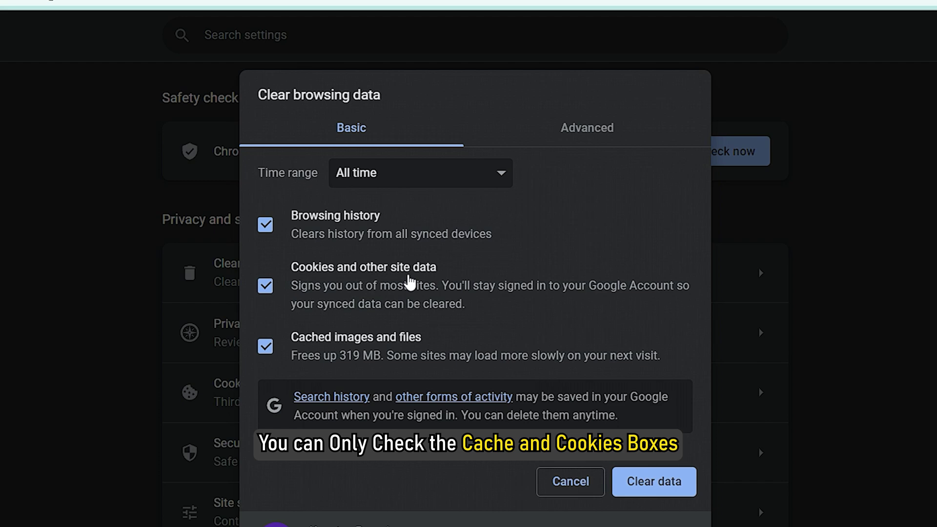
left_click(266, 224)
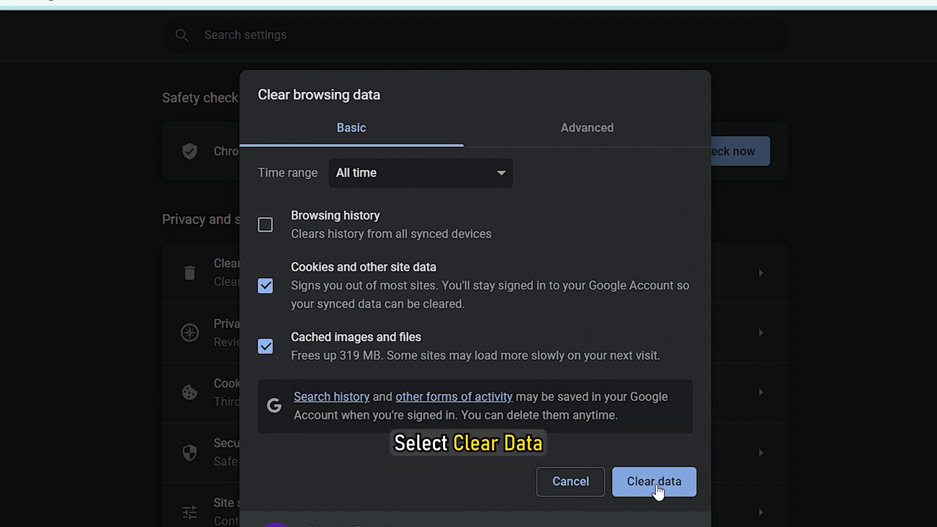
left_click(658, 489)
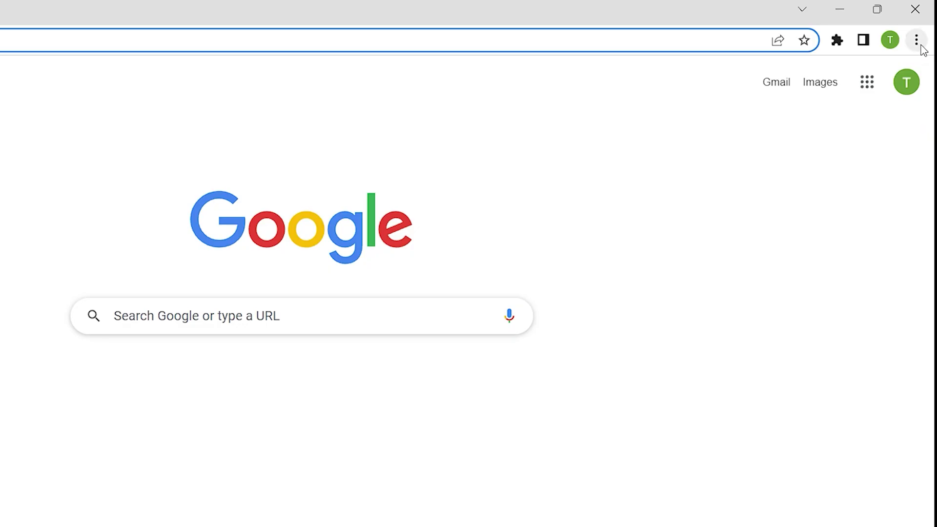
Go to Chrome Settings and select the Reset and clean up section
left_click(916, 46)
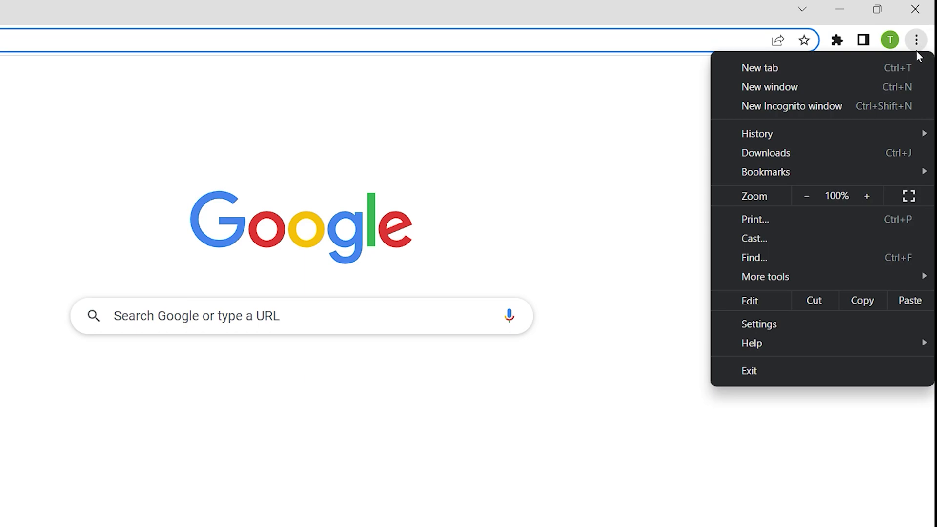
left_click(787, 327)
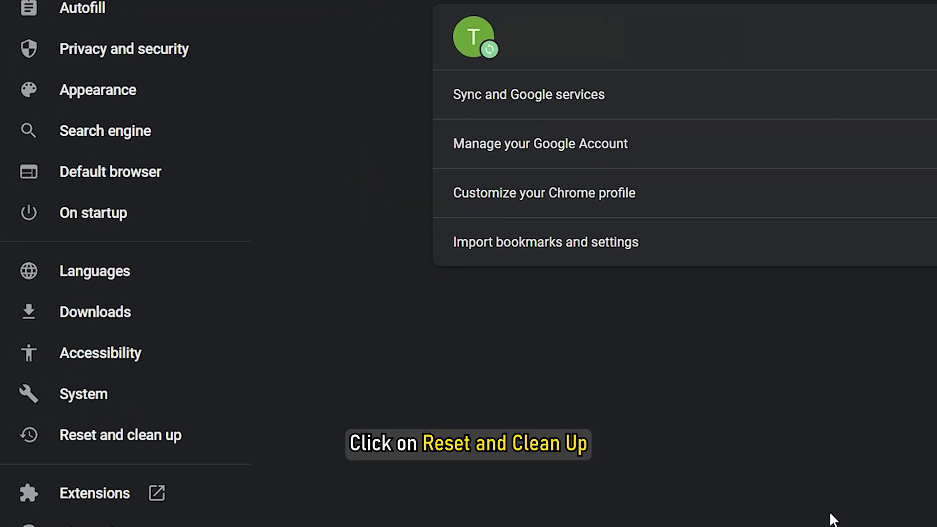
left_click(197, 455)
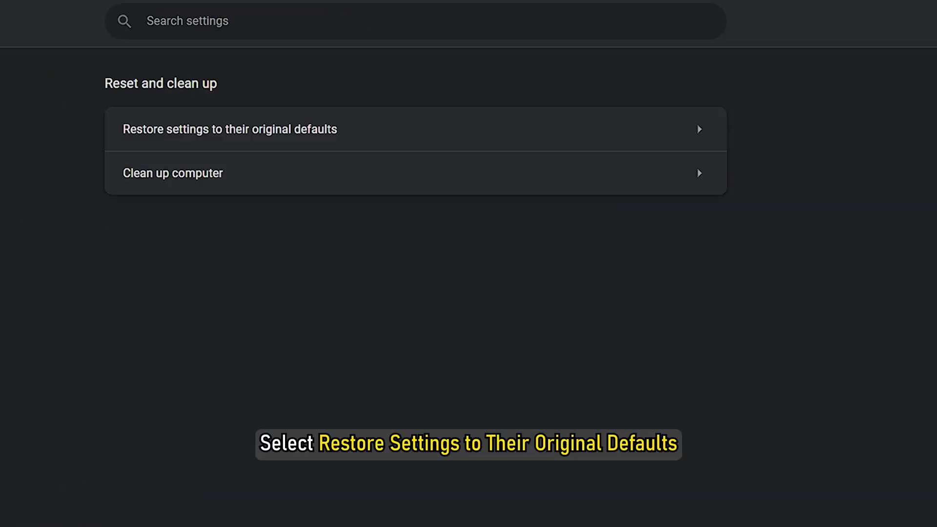
Restore Chrome to original defaults, relaunch it, and log in to Discord web, passing the hCaptcha check
left_click(365, 132)
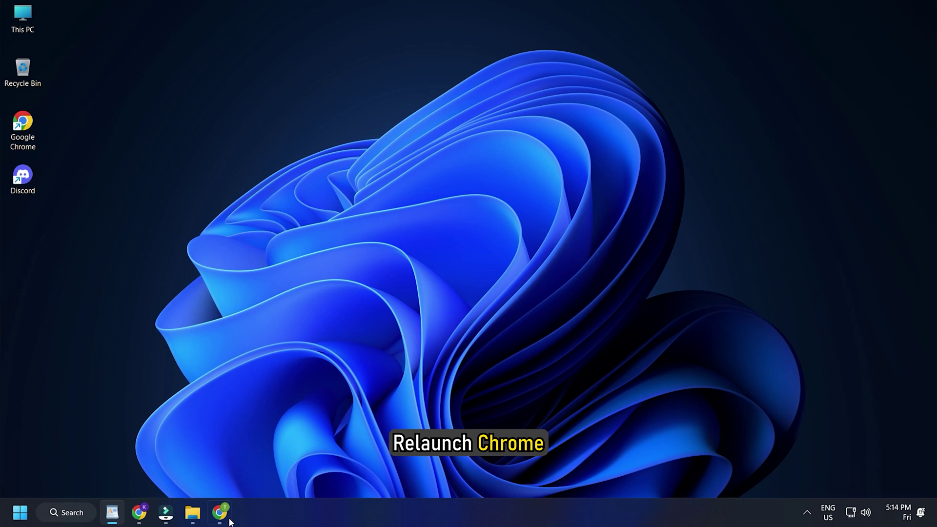
left_click(222, 512)
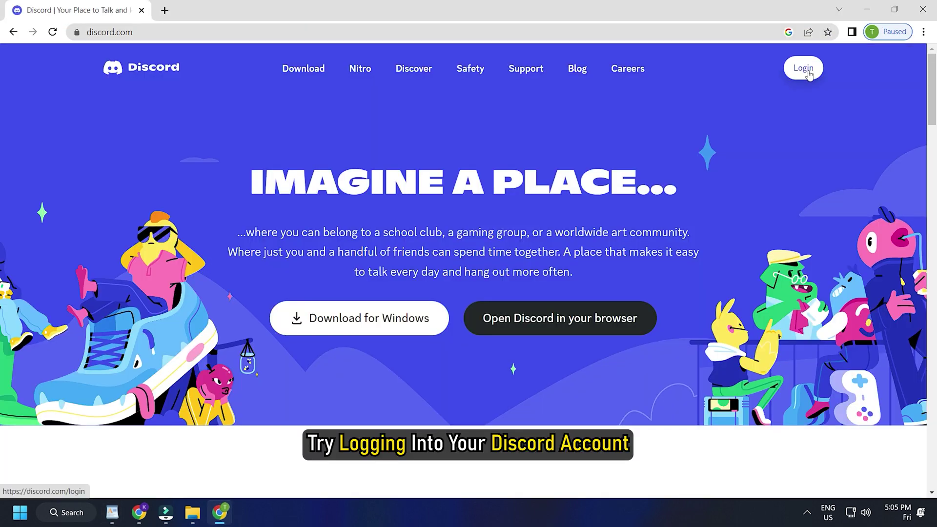
left_click(809, 73)
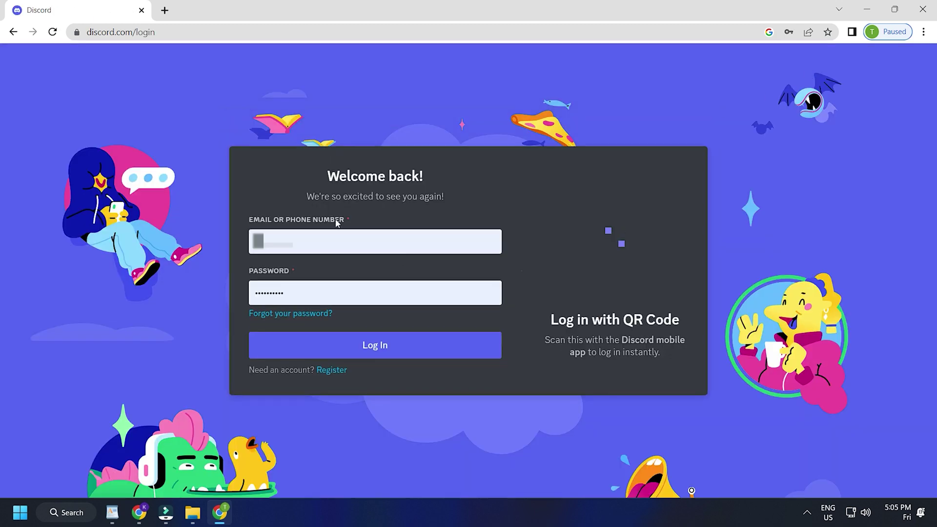
left_click(338, 348)
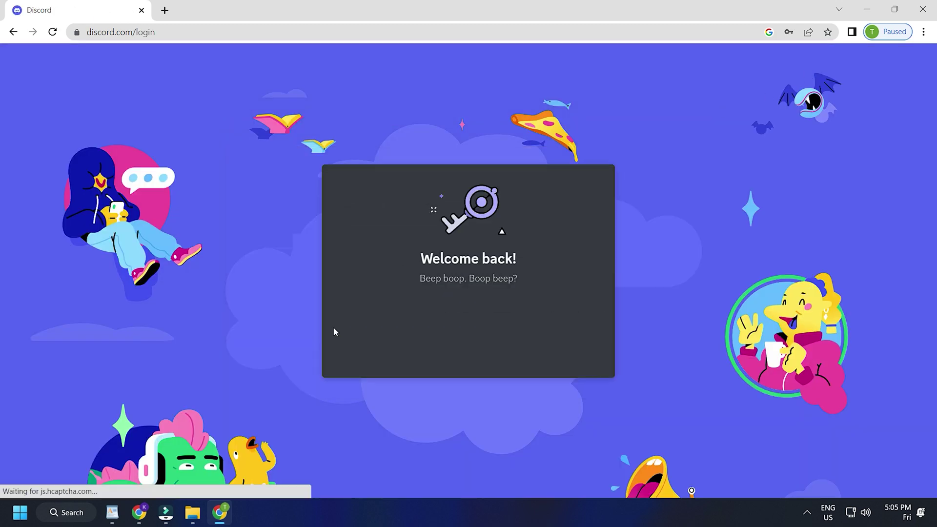
left_click(395, 334)
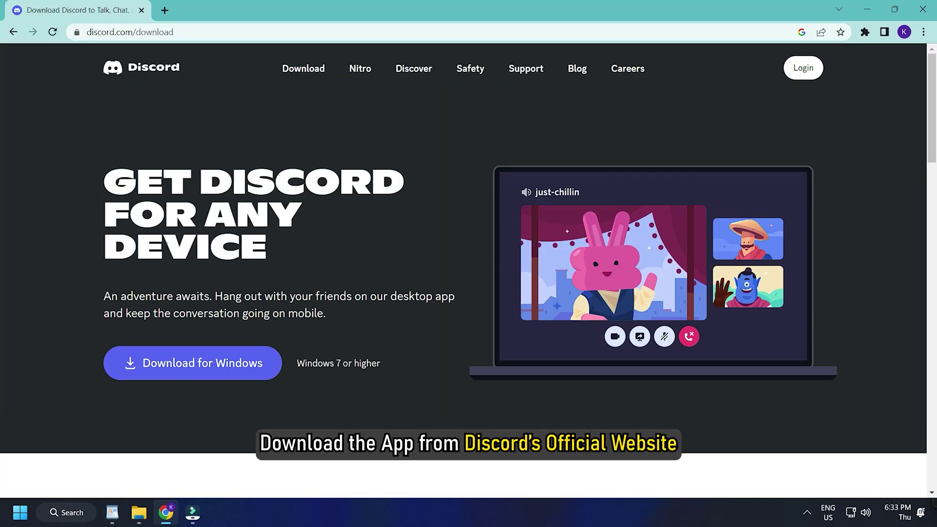
Download Discord for Windows, run DiscordSetup.exe and sign in to the desktop app
left_click(210, 367)
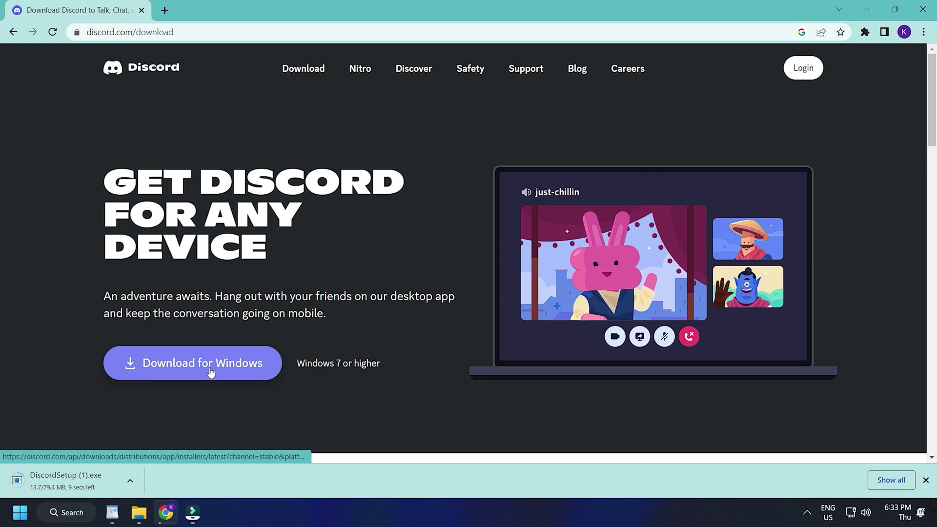
left_click(64, 481)
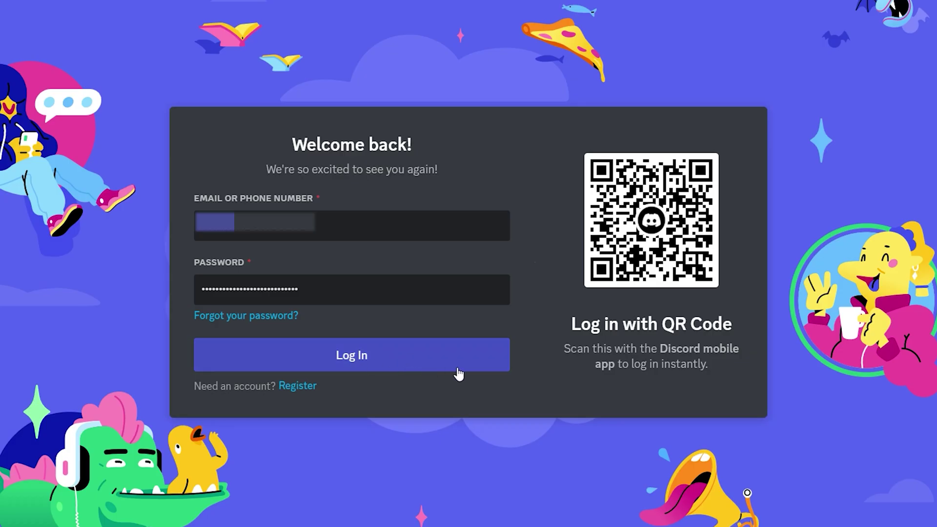
left_click(458, 372)
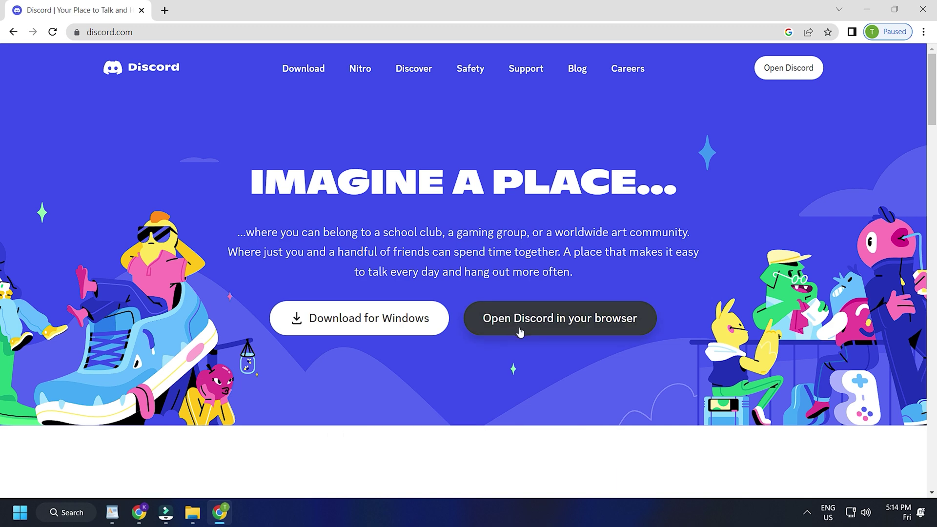
Choose 'Open Discord in your browser', submit a username and pass the human check
left_click(519, 327)
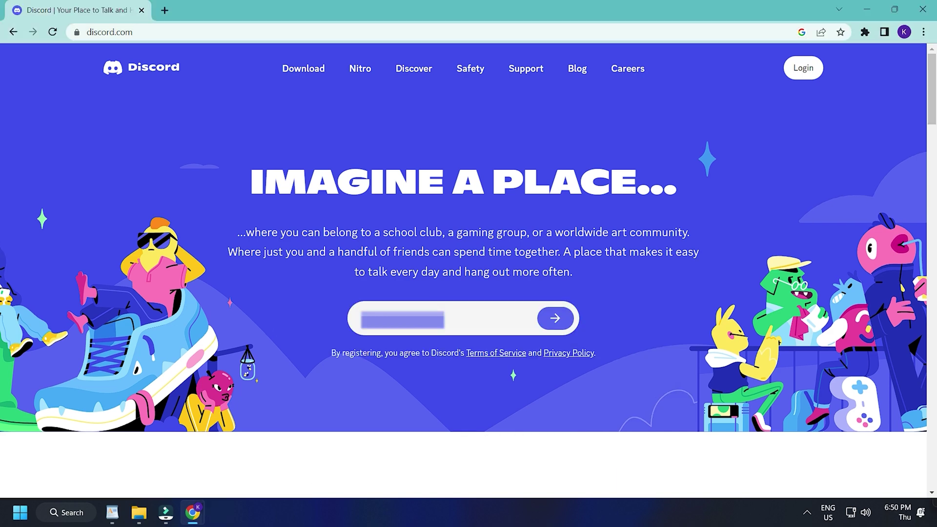
left_click(555, 319)
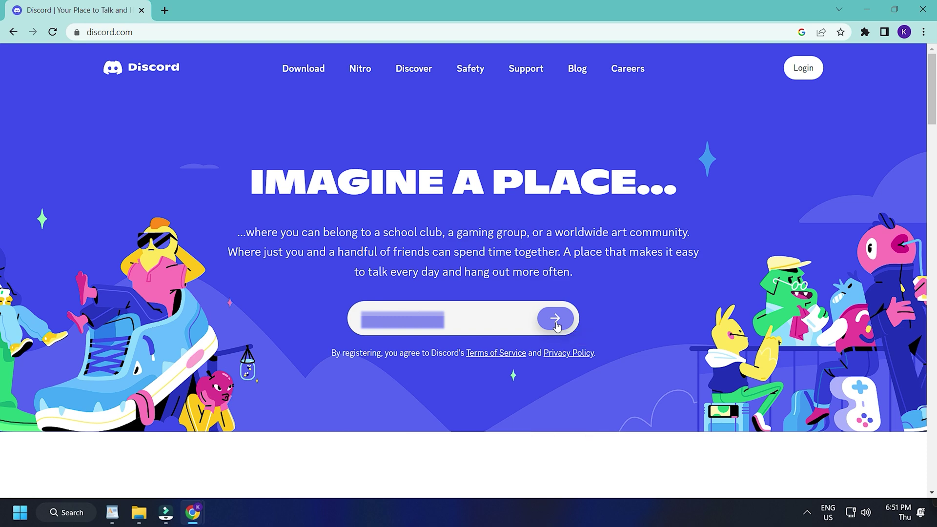
left_click(389, 325)
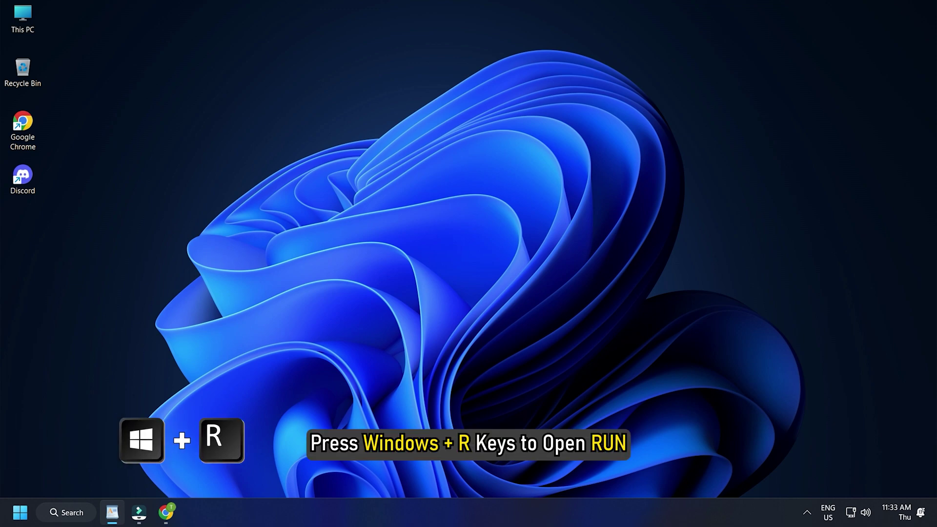
Via Run %appdata%/discord, delete the Cache, Code Cache and GPUCache folders
key("super+r")
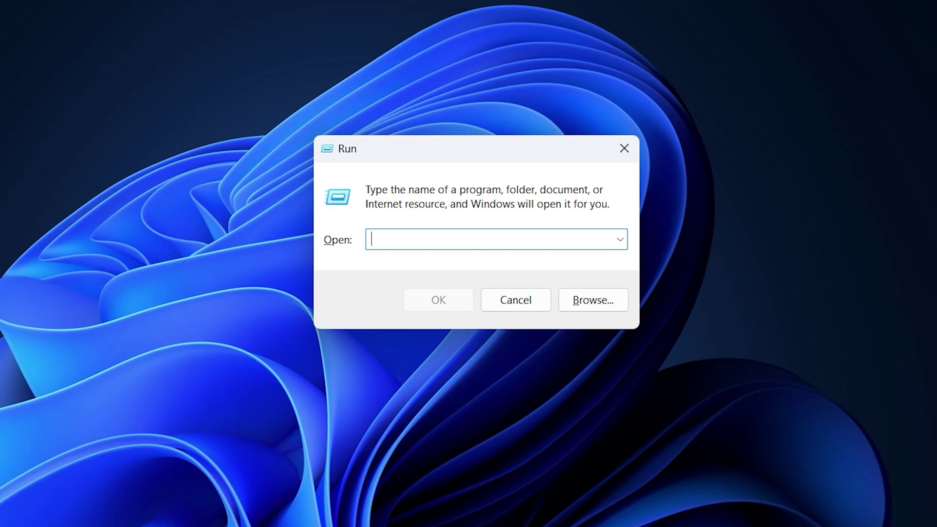
type("%appdata%/discord")
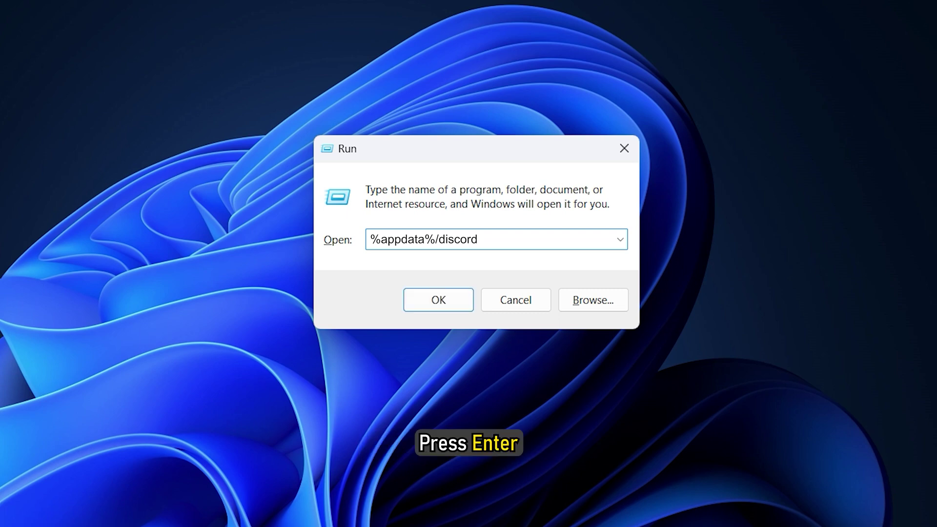
key("Return")
left_click(67, 153)
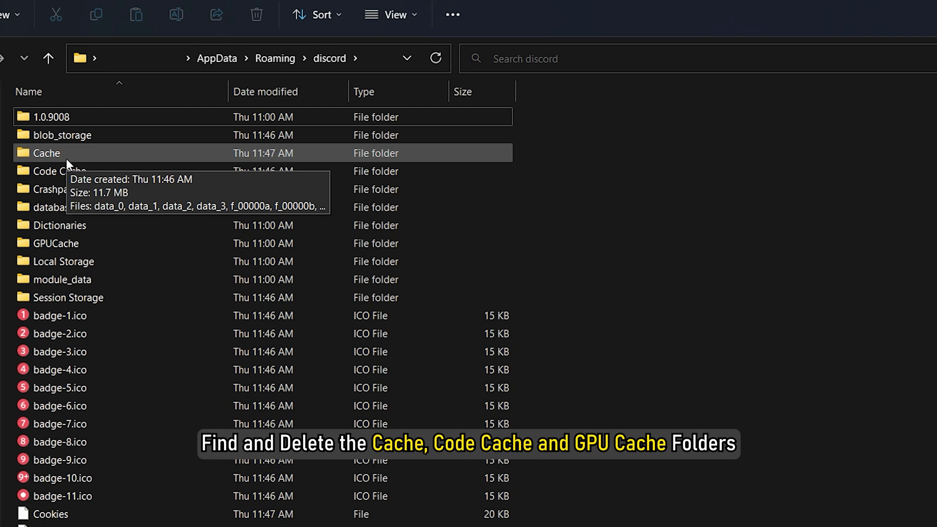
left_click(76, 168, "ctrl")
left_click(87, 169, "ctrl")
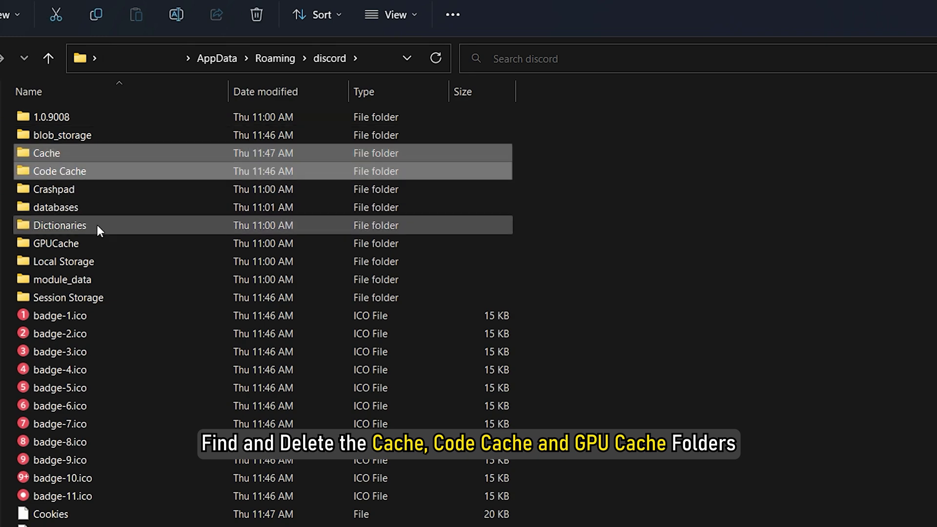
left_click(56, 243, "ctrl")
key("Delete")
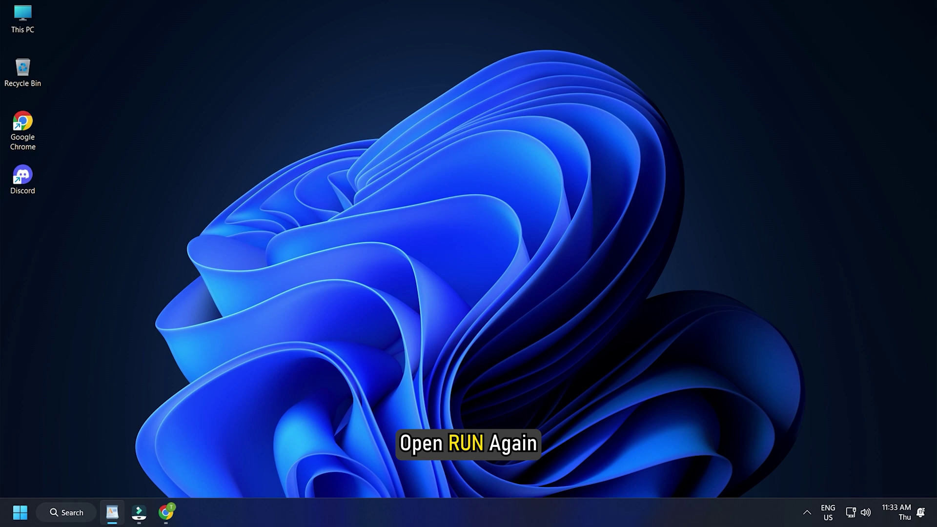
Run ncpa.cpl, open the Ethernet adapter's Properties and select Internet Protocol Version 4 (TCP/IPv4)
key("super+r")
type("ncpa.cpl")
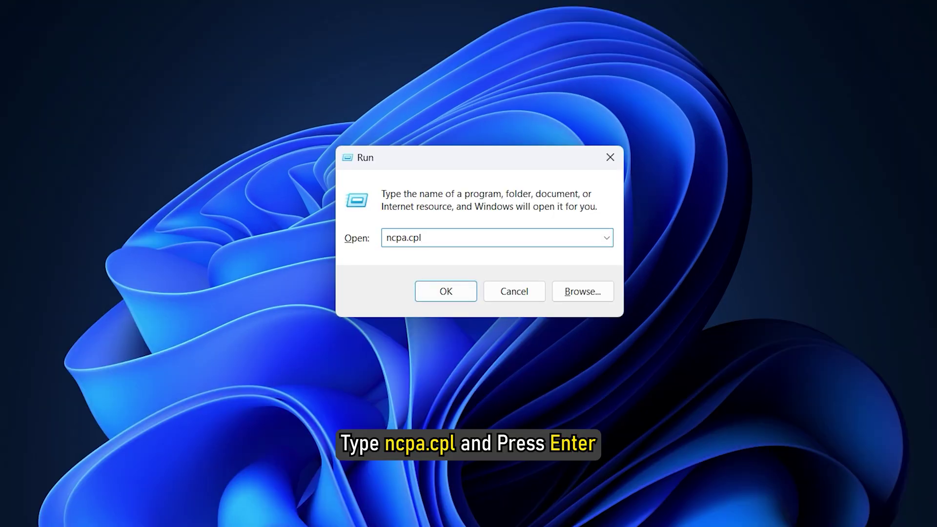
key("Return")
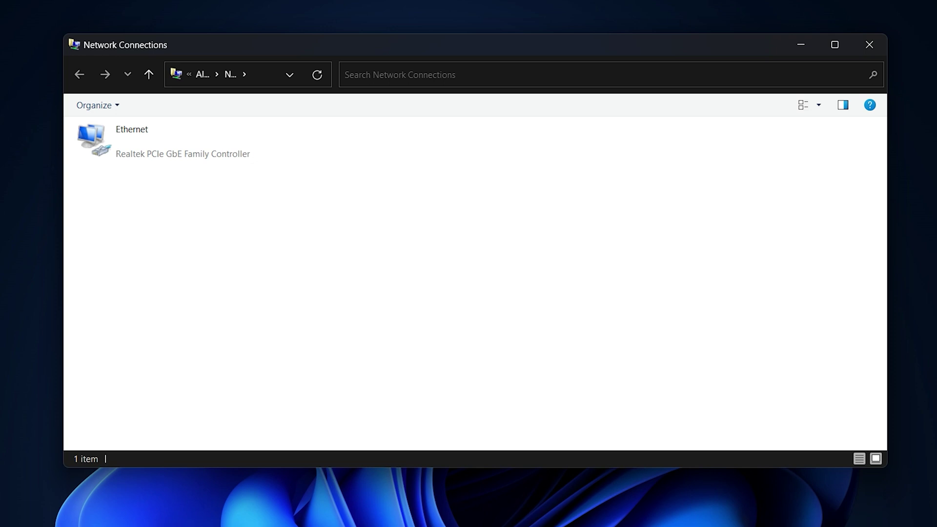
right_click(150, 158)
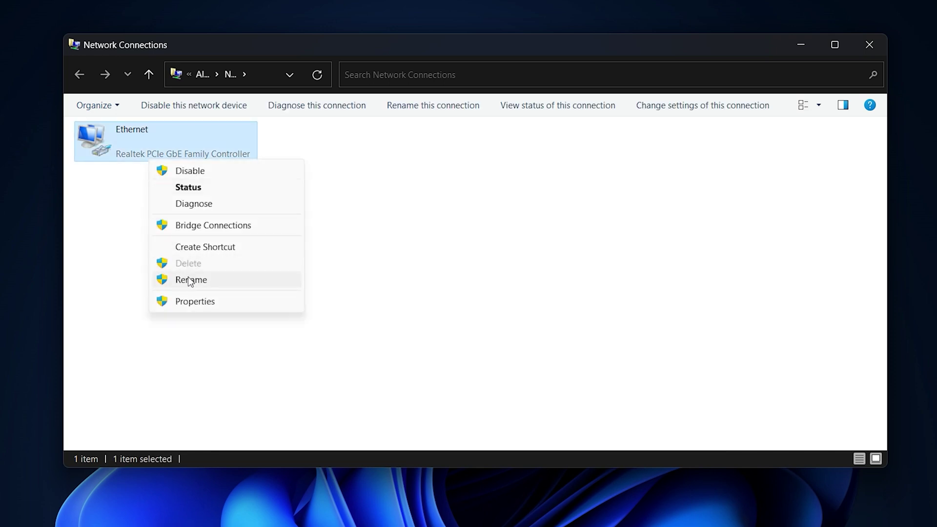
left_click(186, 301)
left_click(405, 266)
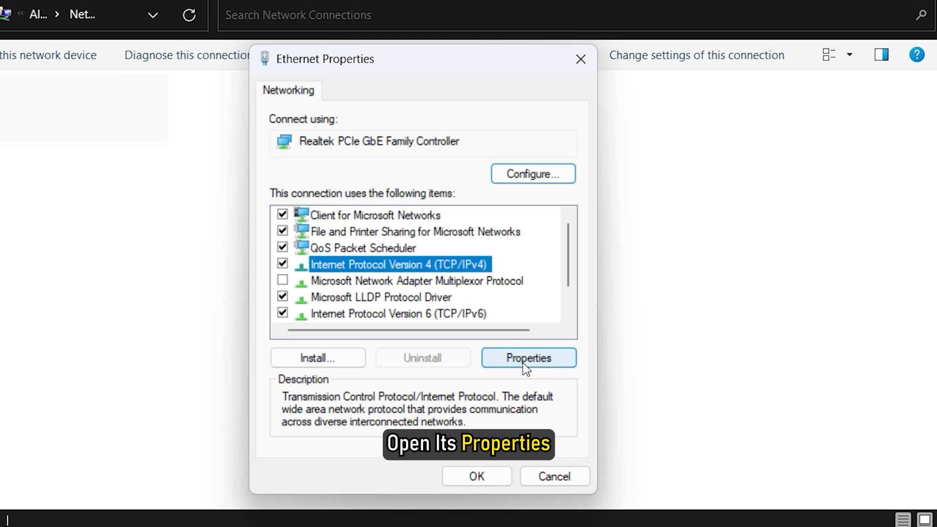
Set the Ethernet IPv4 DNS servers to 8.8.8.8 and 8.8.4.4 and save, closing the properties
left_click(525, 360)
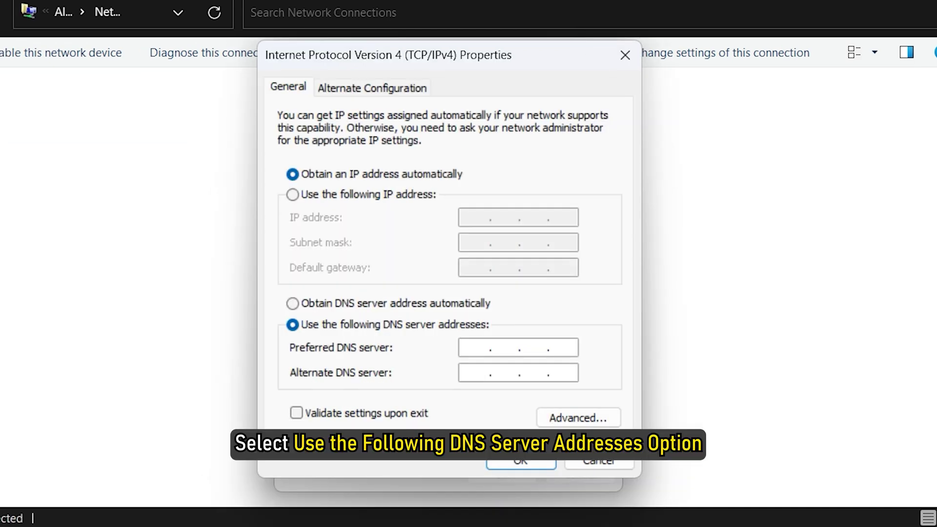
type("8.8.")
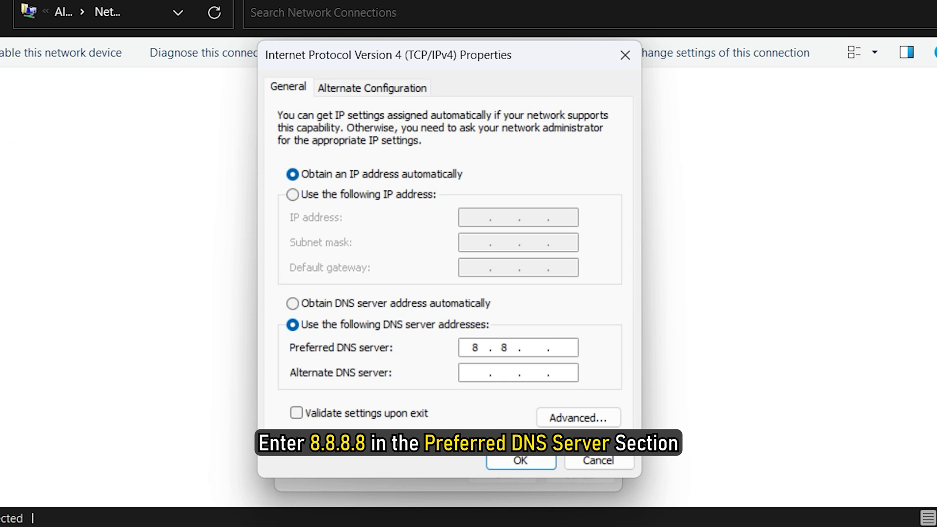
type("8.8")
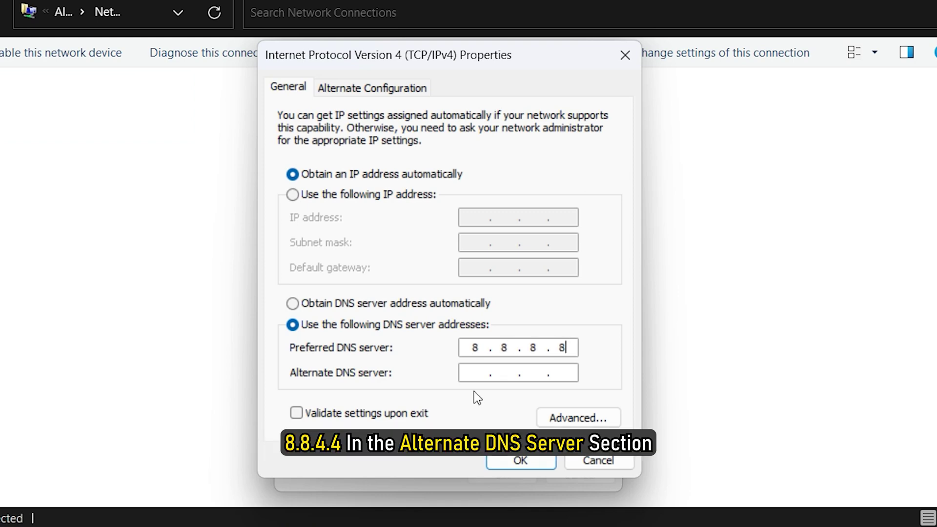
left_click(477, 373)
type("8.8.4.")
type("4")
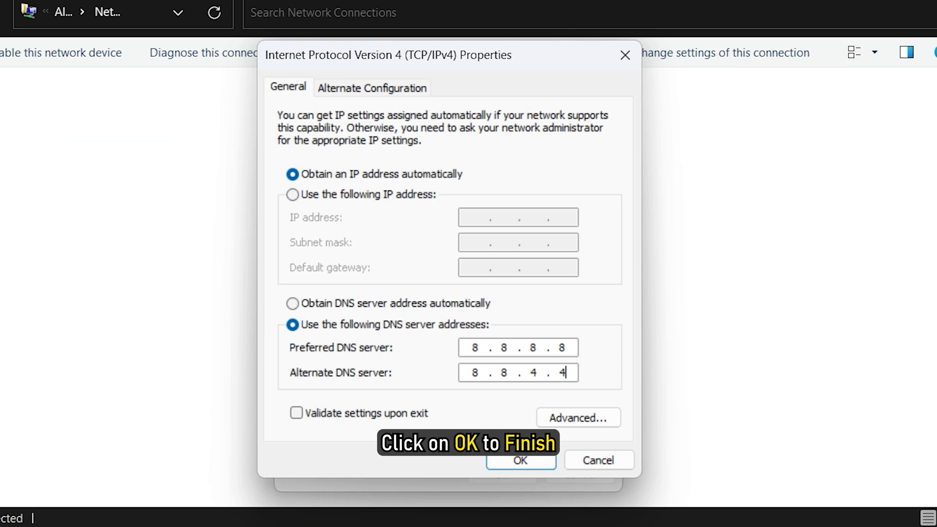
left_click(511, 465)
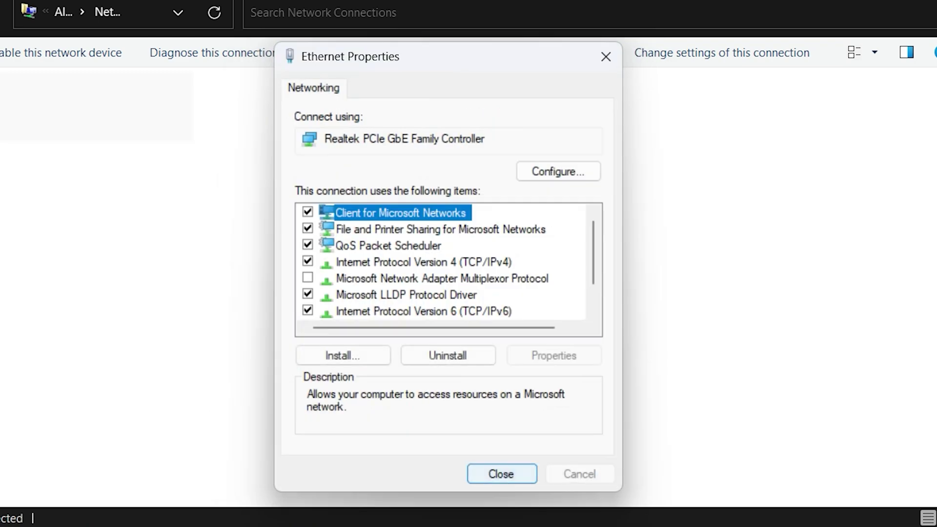
left_click(607, 57)
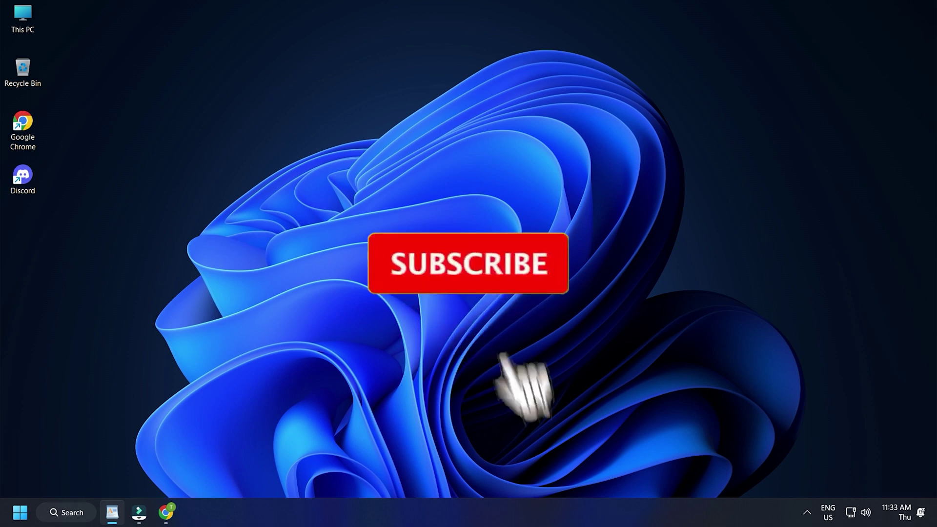